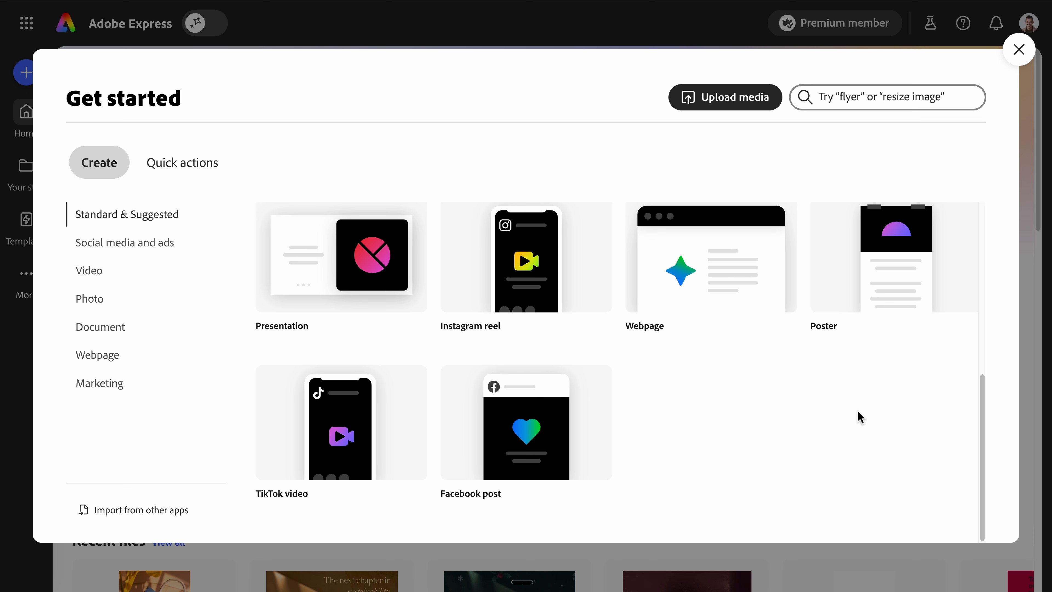
- Upload Campaign mockup.psd from Downloads and convert it into an editable Adobe Express file
{"action": "left_click", "coordinate": [1019, 49]}
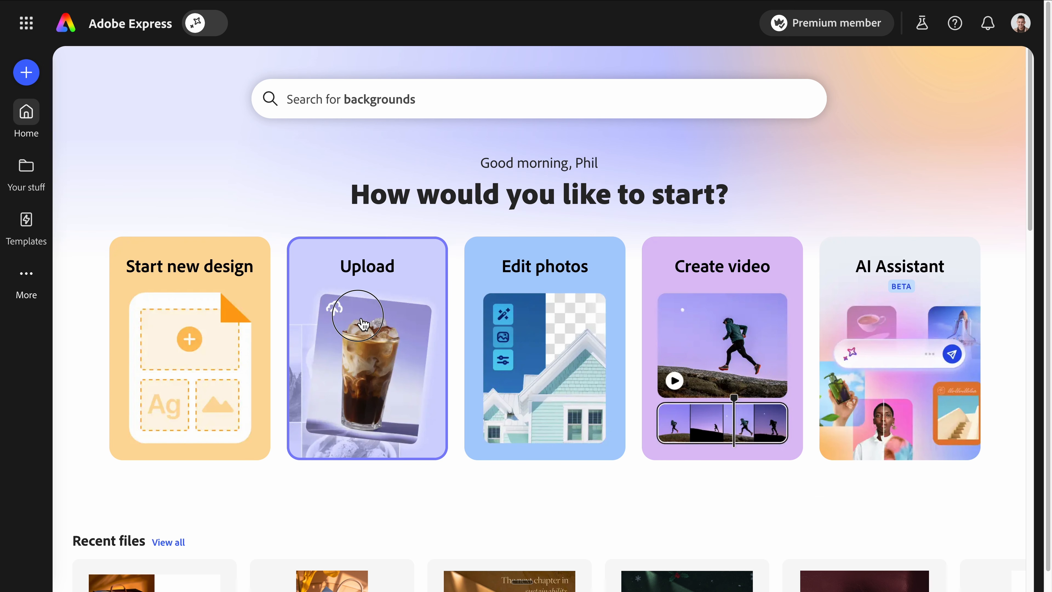
{"action": "left_click", "coordinate": [359, 323]}
{"action": "left_click", "coordinate": [364, 144]}
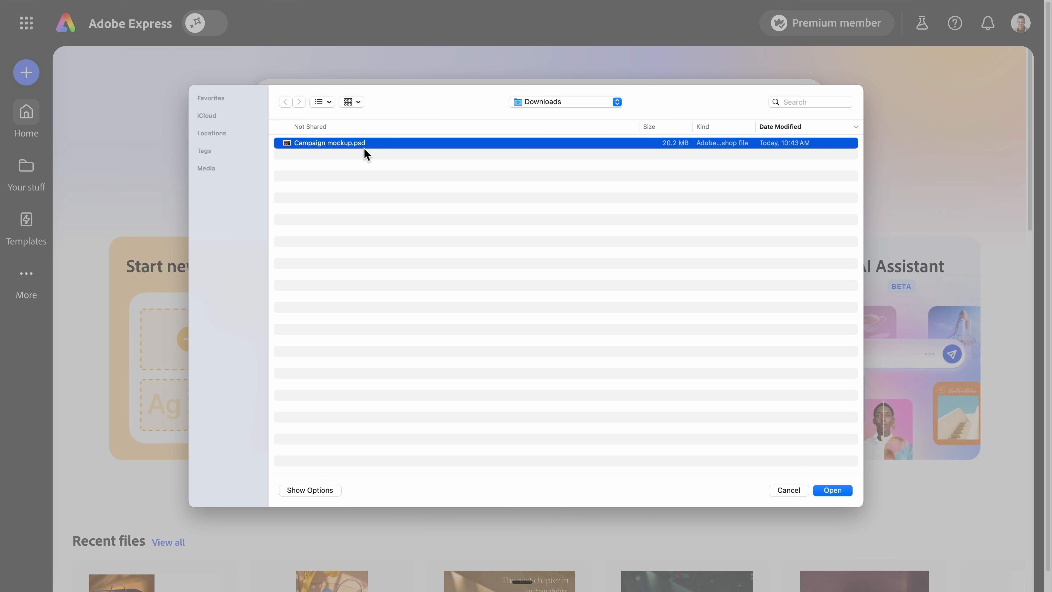
{"action": "key", "text": "space"}
{"action": "key", "text": "space"}
{"action": "left_click", "coordinate": [830, 491]}
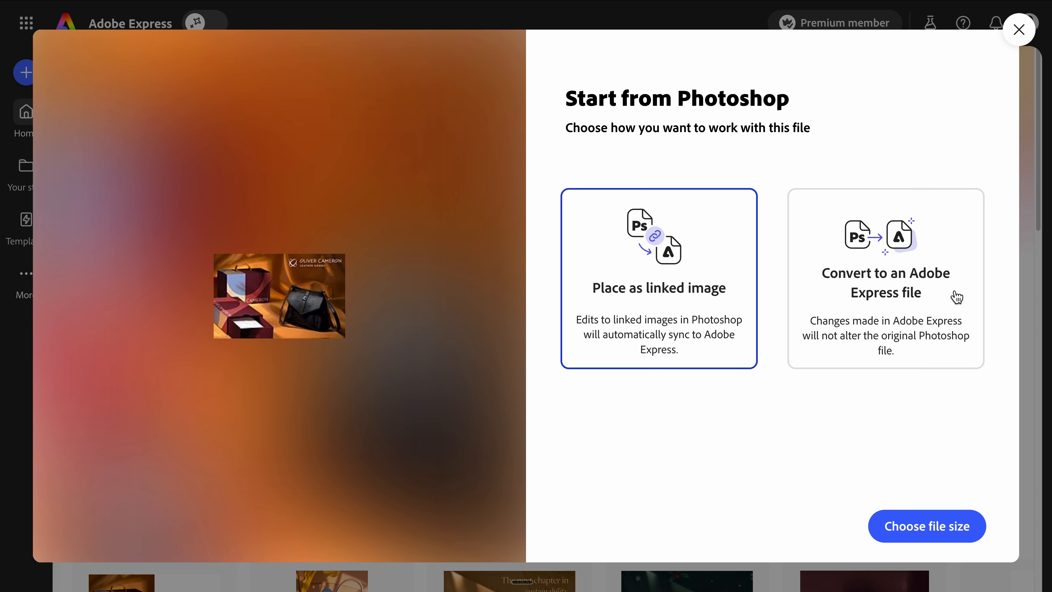
{"action": "left_click", "coordinate": [953, 288]}
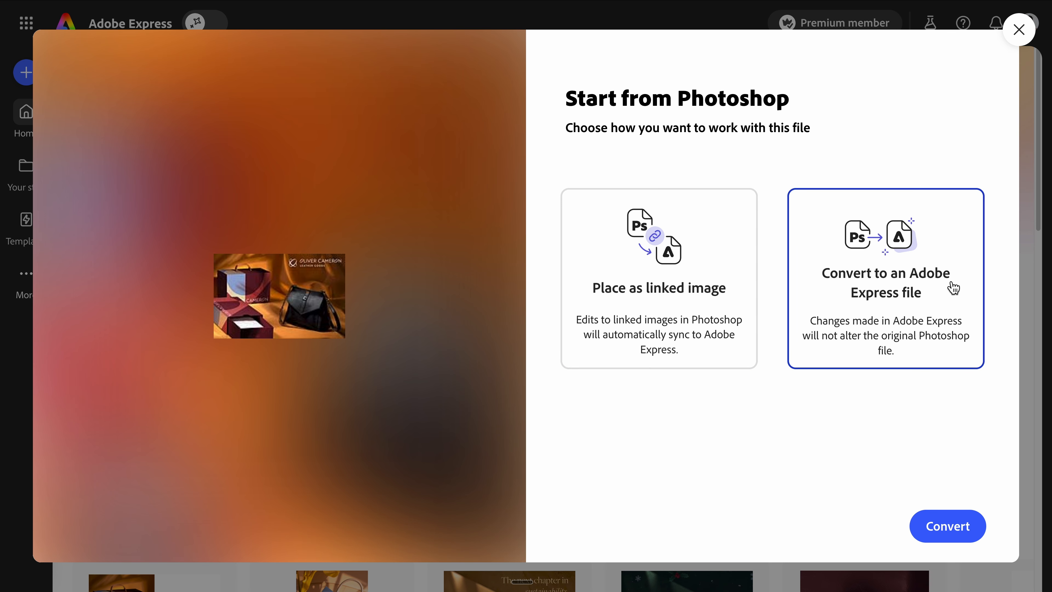
{"action": "left_click", "coordinate": [960, 534]}
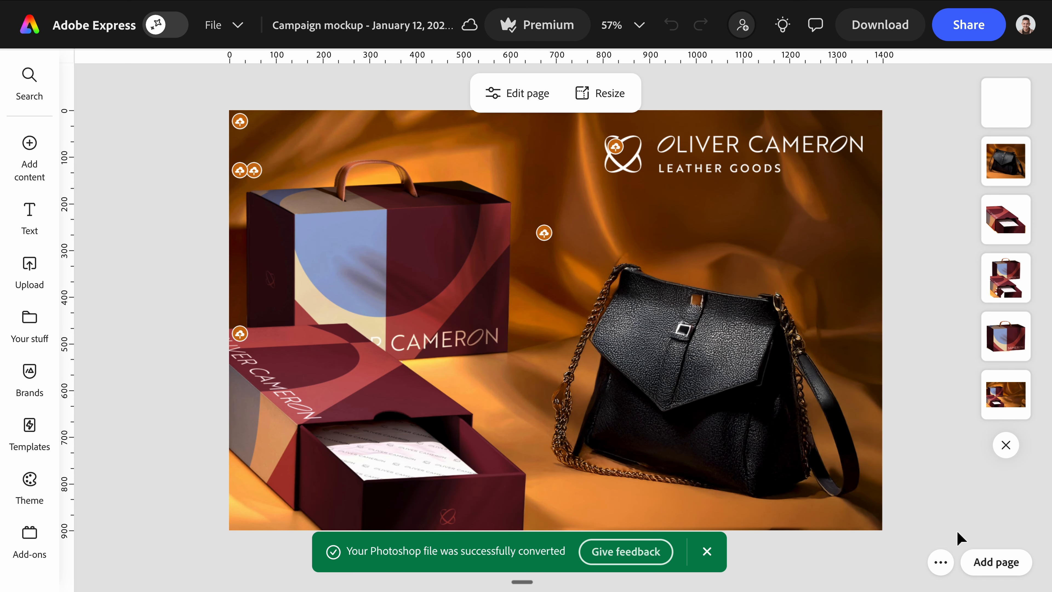
- Nudge the OLIVER CAMERON logo slightly down and to the left on the converted mockup
{"action": "left_click", "coordinate": [707, 552]}
{"action": "left_click", "coordinate": [920, 434]}
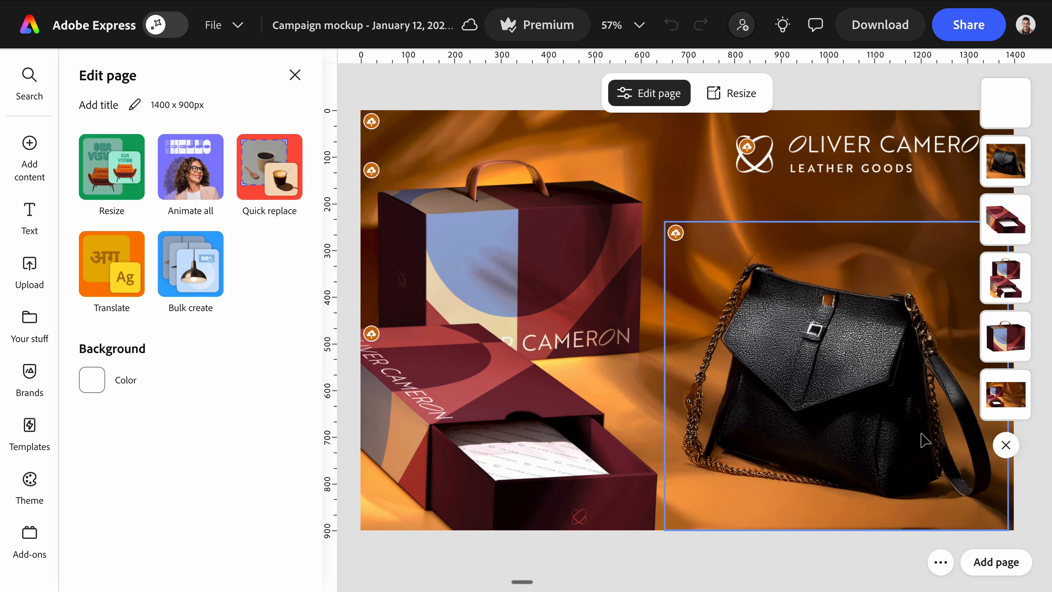
{"action": "left_click", "coordinate": [750, 150]}
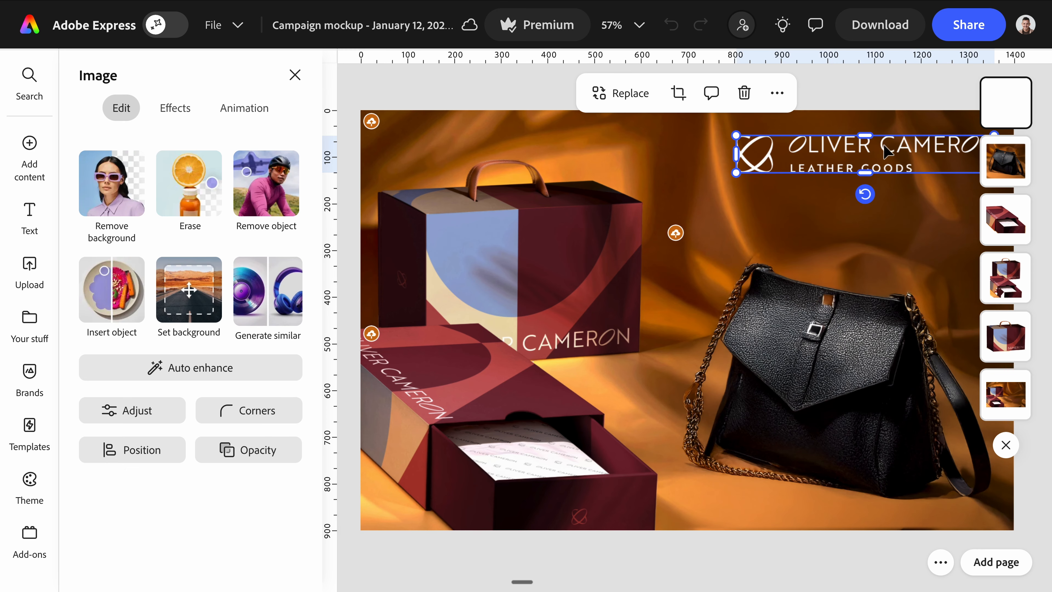
{"action": "left_click_drag", "start_coordinate": [887, 151], "coordinate": [866, 172]}
{"action": "left_click", "coordinate": [295, 75]}
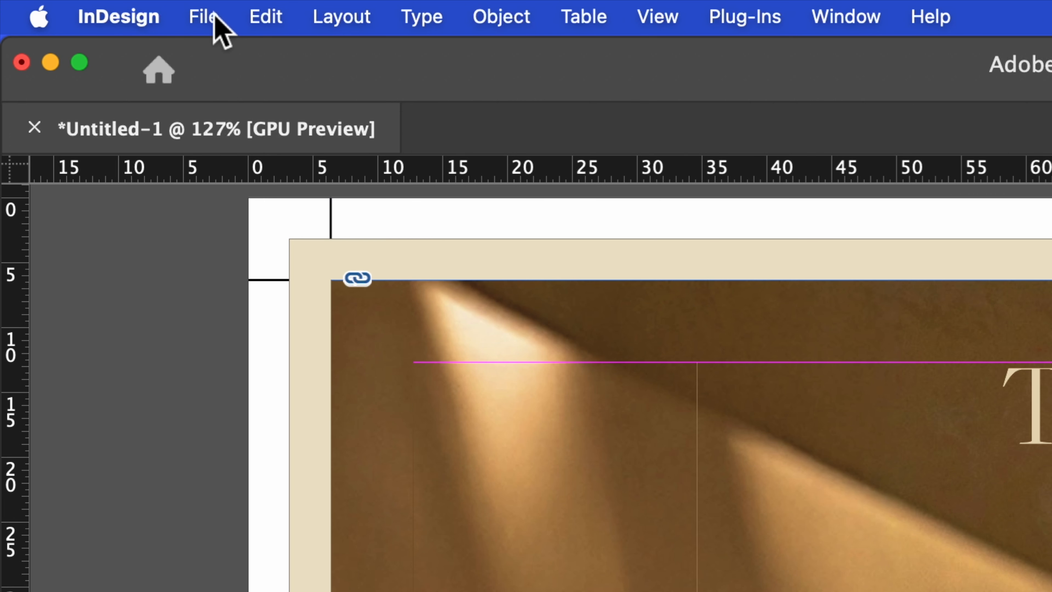
- Export the InDesign sustainability postcard to Adobe Express from the File menu
{"action": "left_click", "coordinate": [79, 6]}
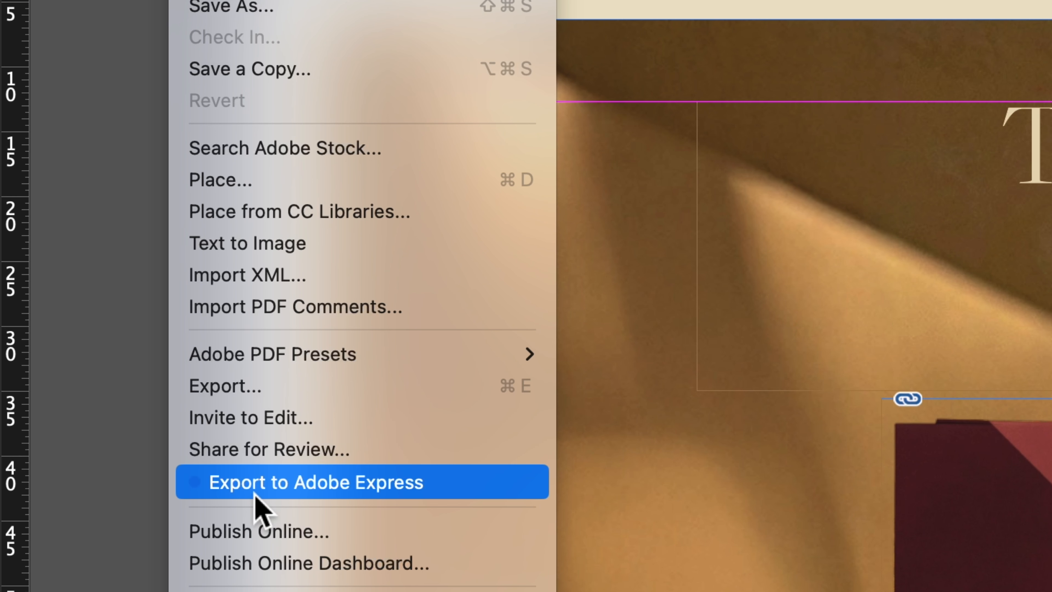
{"action": "left_click", "coordinate": [468, 482]}
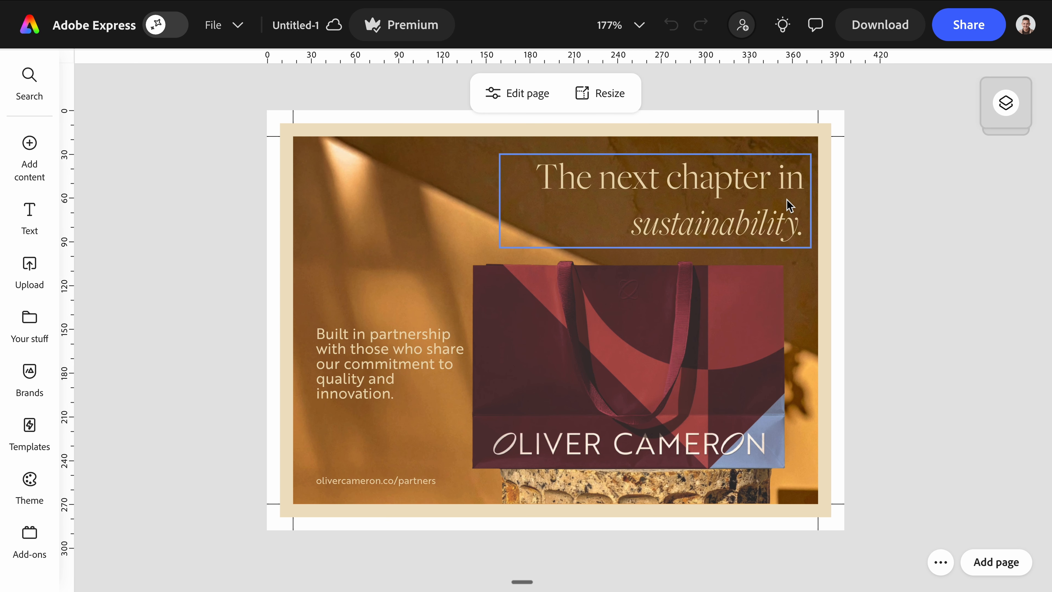
- Inspect the imported heading, bag image, body text and layers, then open the Oliver Cameron postcard campaign
{"action": "left_click", "coordinate": [797, 218]}
{"action": "left_click", "coordinate": [791, 321]}
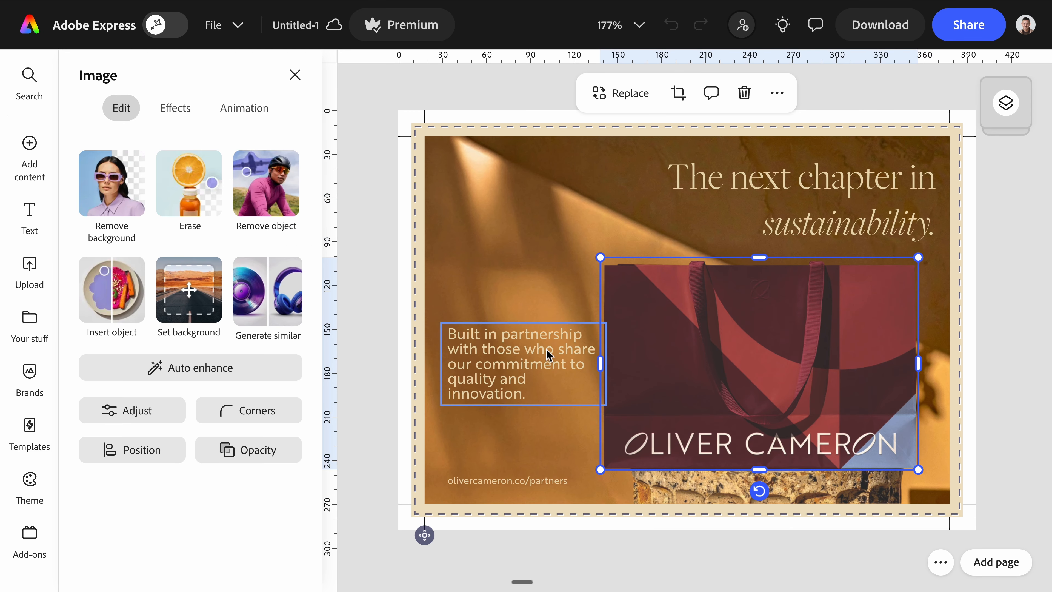
{"action": "left_click", "coordinate": [545, 354]}
{"action": "left_click", "coordinate": [1001, 109]}
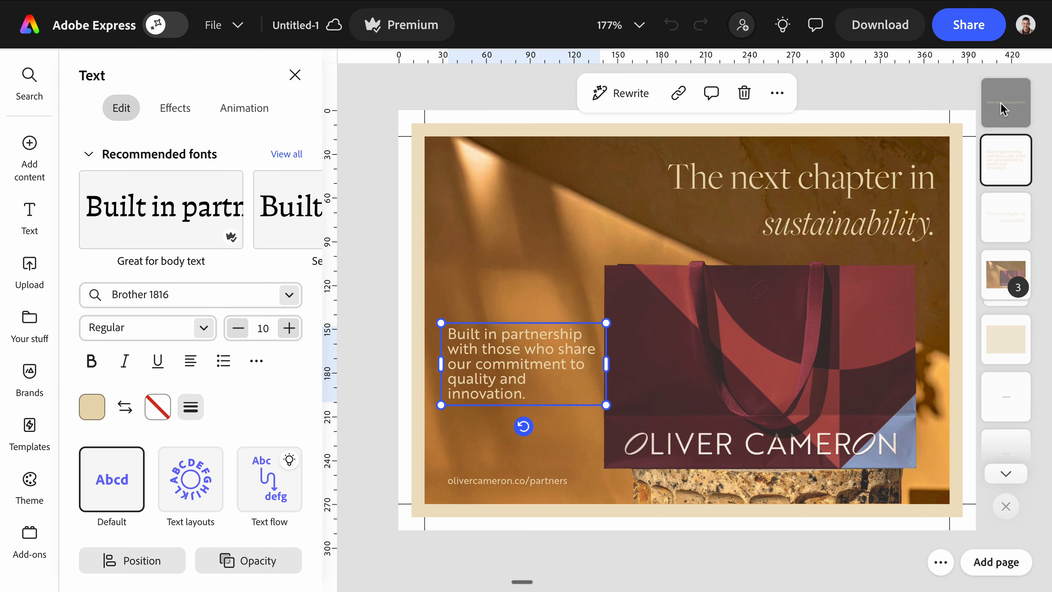
{"action": "scroll", "coordinate": [1009, 315], "scroll_direction": "up", "scroll_amount": 3}
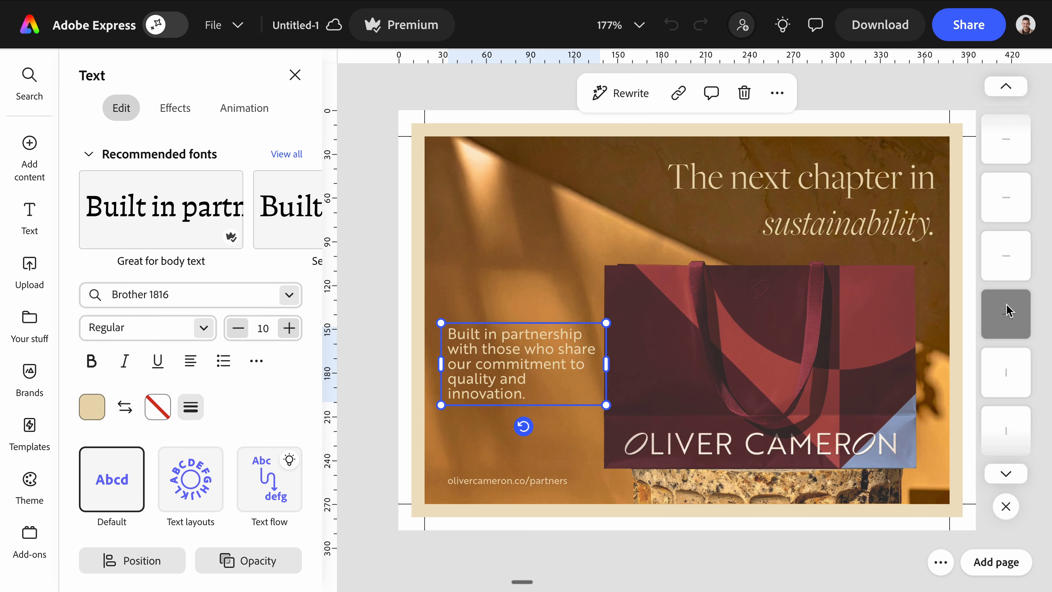
{"action": "scroll", "coordinate": [1008, 308], "scroll_direction": "up", "scroll_amount": 2}
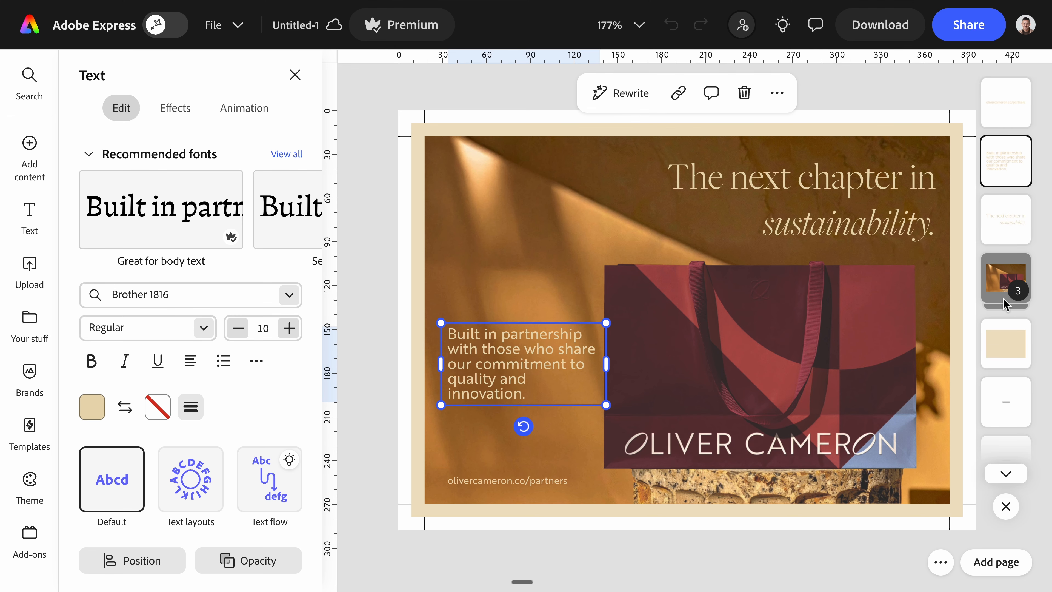
{"action": "left_click", "coordinate": [501, 83]}
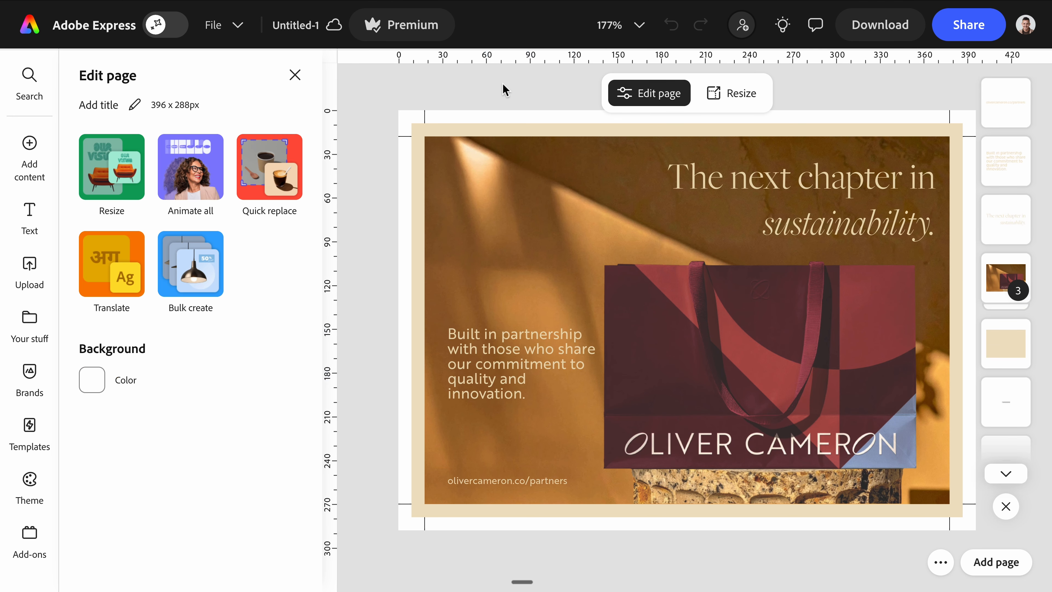
{"action": "left_click", "coordinate": [305, 81]}
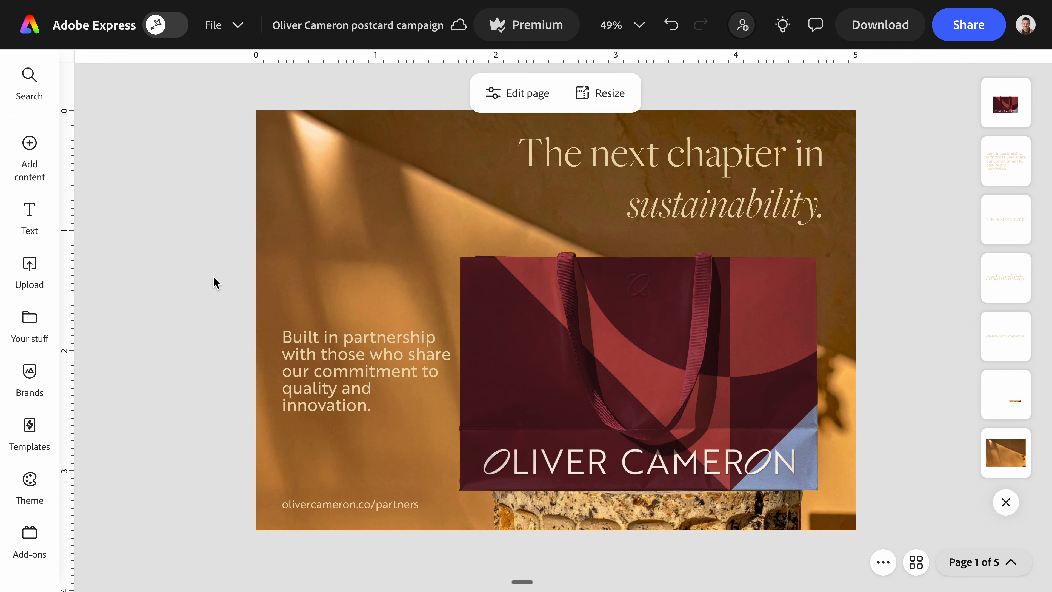
- Lock the bag photo against all edits
{"action": "left_click", "coordinate": [606, 329]}
{"action": "right_click", "coordinate": [471, 334]}
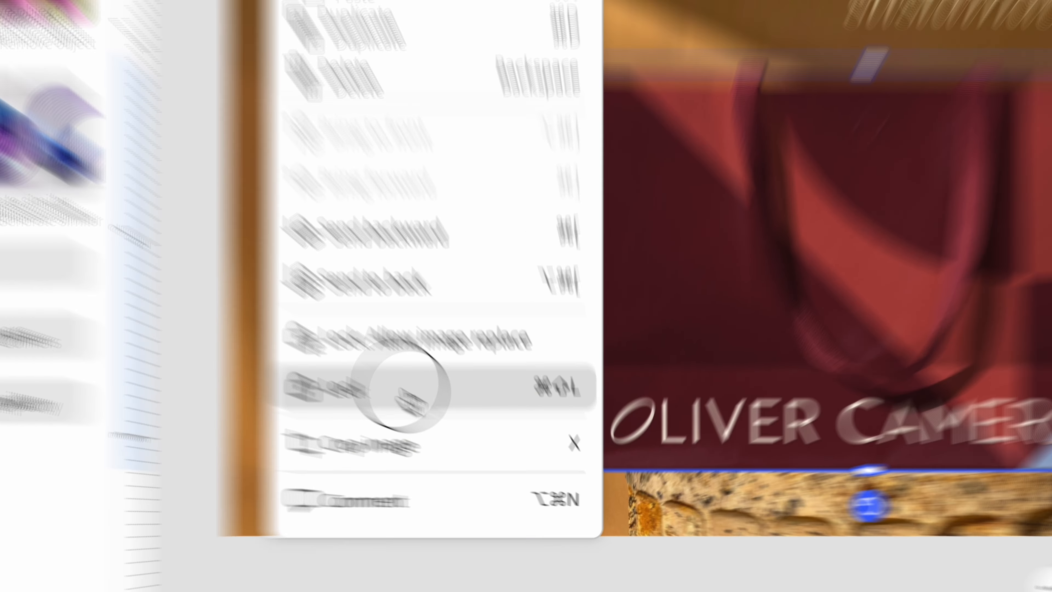
{"action": "left_click", "coordinate": [326, 348]}
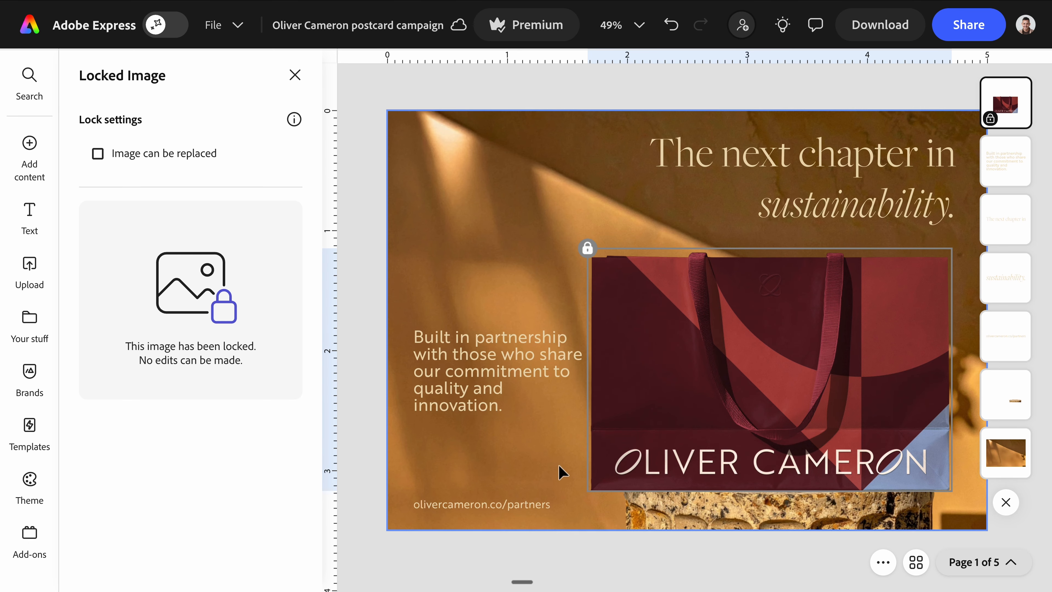
- Lock 'sustainability.' to allow only text replacement and replace it with 'craftsmanship.'
{"action": "right_click", "coordinate": [800, 227]}
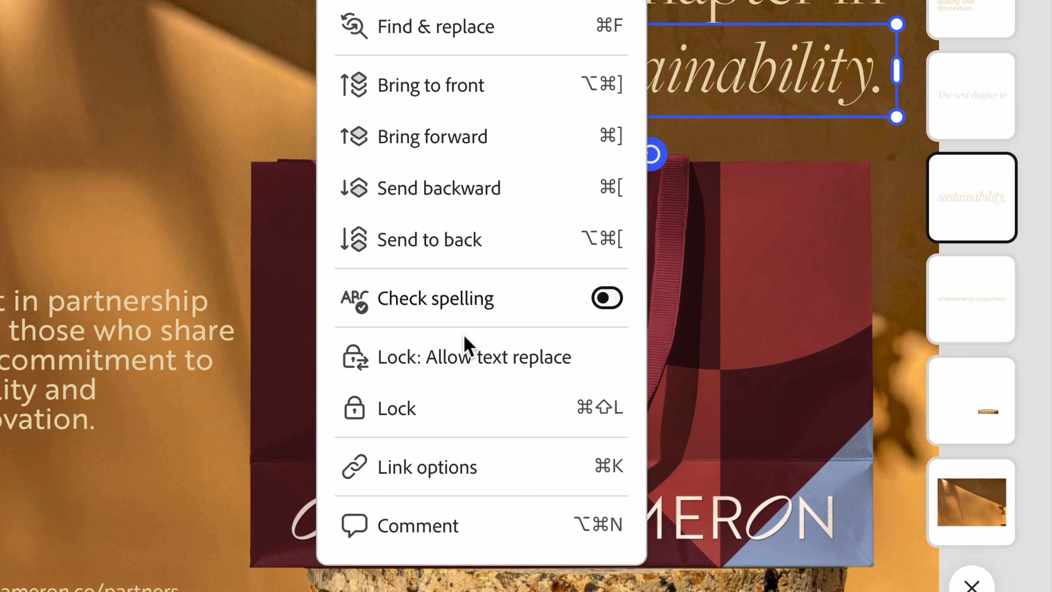
{"action": "left_click", "coordinate": [510, 368]}
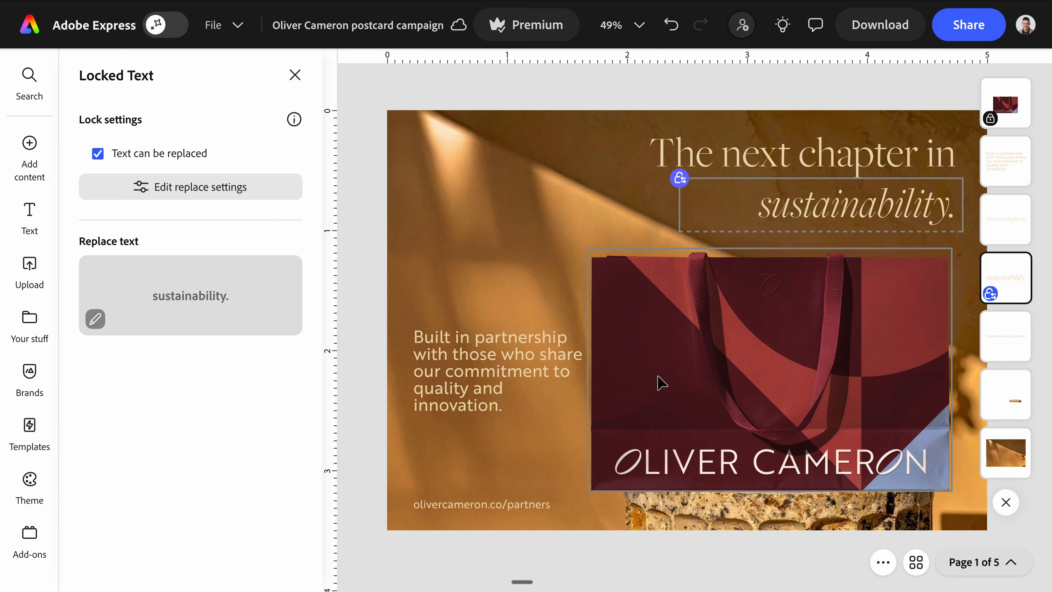
{"action": "left_click", "coordinate": [159, 194]}
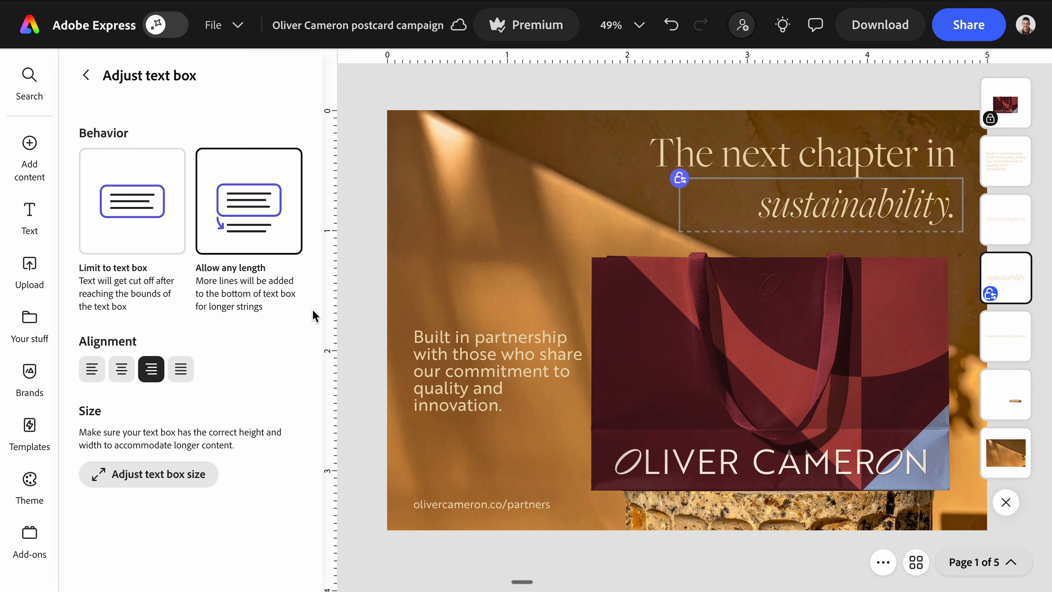
{"action": "left_click", "coordinate": [85, 75]}
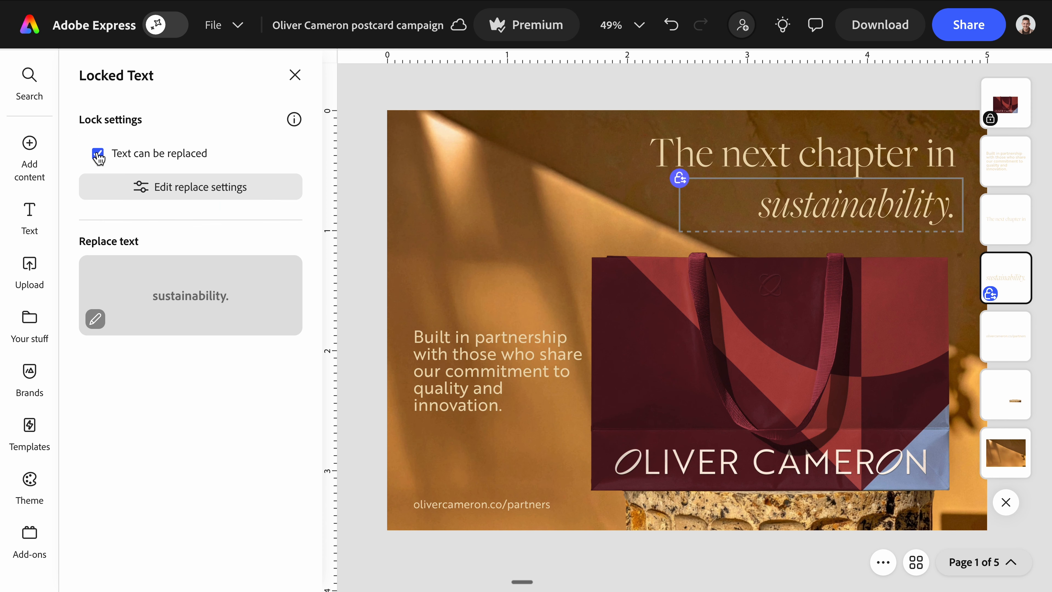
{"action": "left_click", "coordinate": [96, 320]}
{"action": "type", "text": "craftsmanship."}
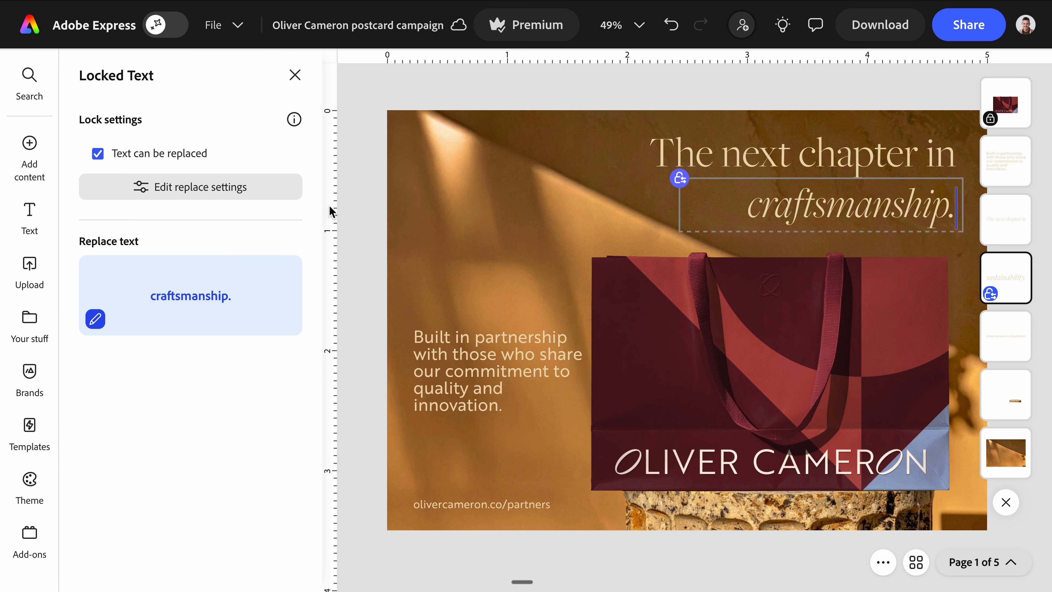
{"action": "left_click", "coordinate": [397, 223]}
{"action": "left_click", "coordinate": [368, 228]}
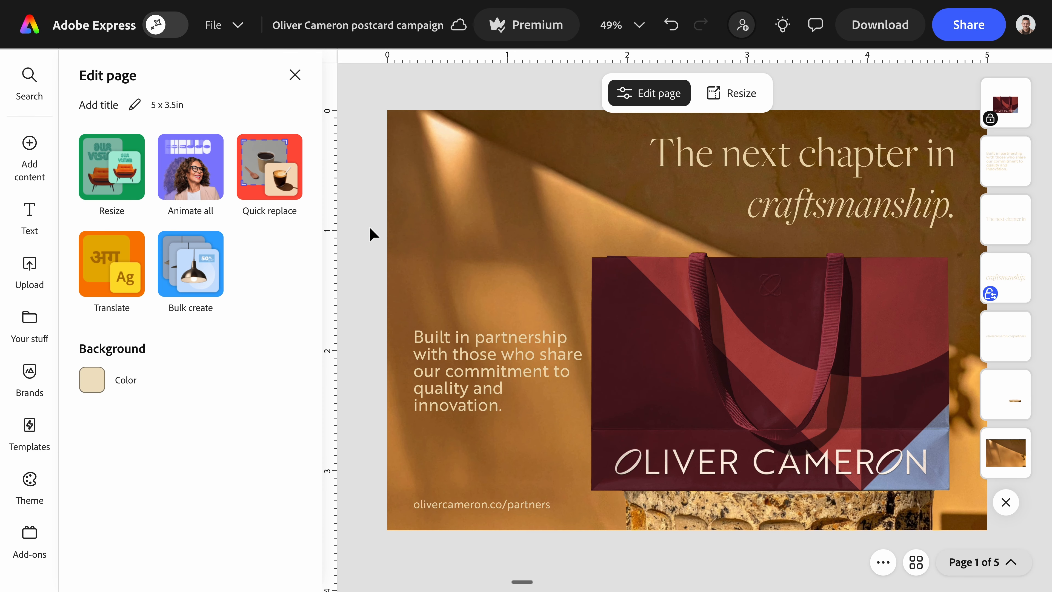
{"action": "left_click", "coordinate": [295, 75]}
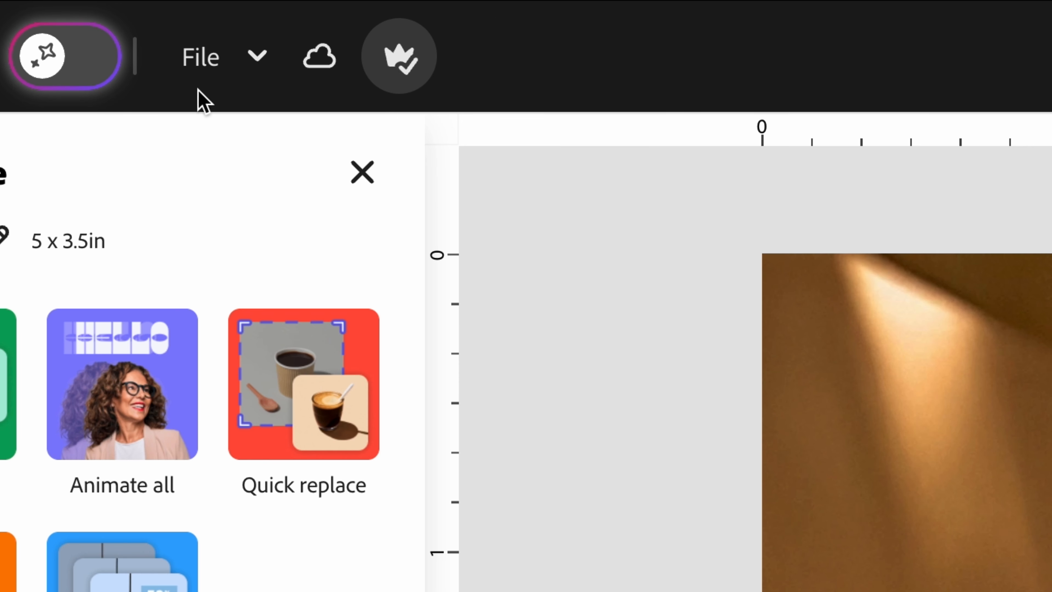
{"action": "left_click", "coordinate": [213, 26]}
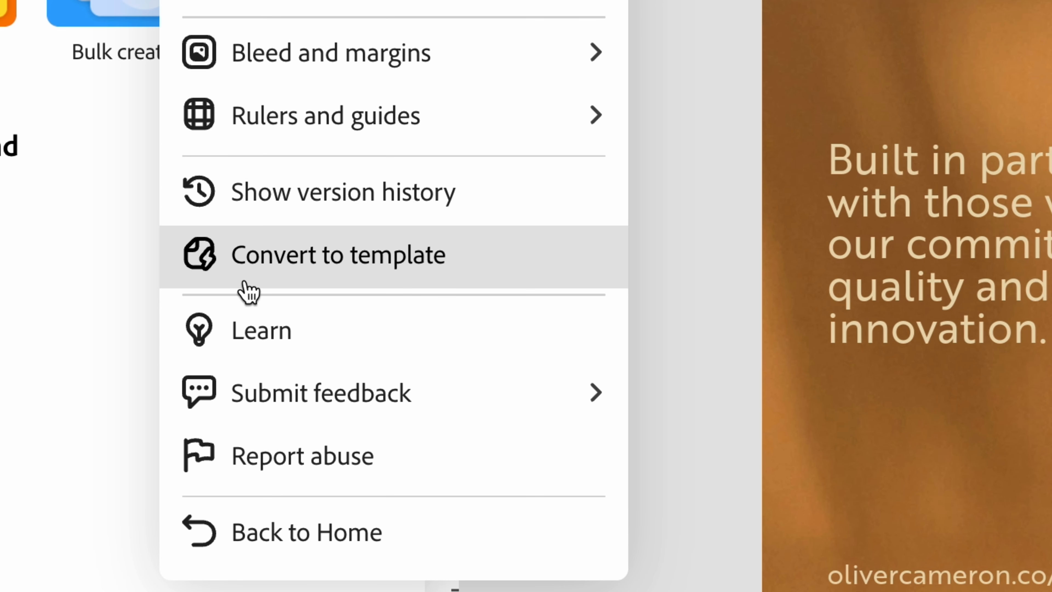
- Begin converting to a template, letting users unlock locked layers without a passphrase
{"action": "left_click", "coordinate": [484, 264]}
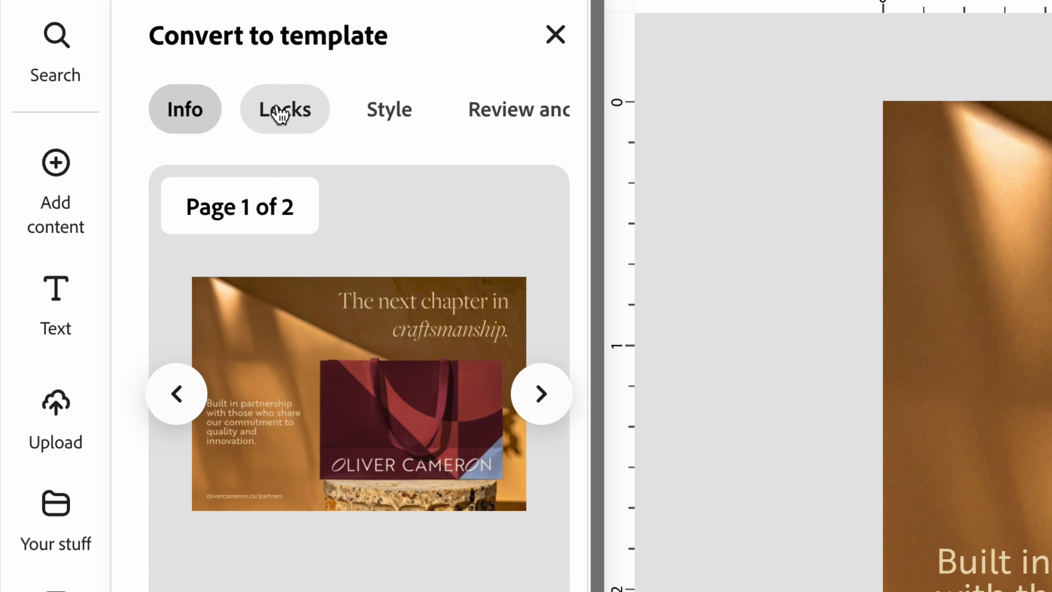
{"action": "left_click", "coordinate": [280, 114]}
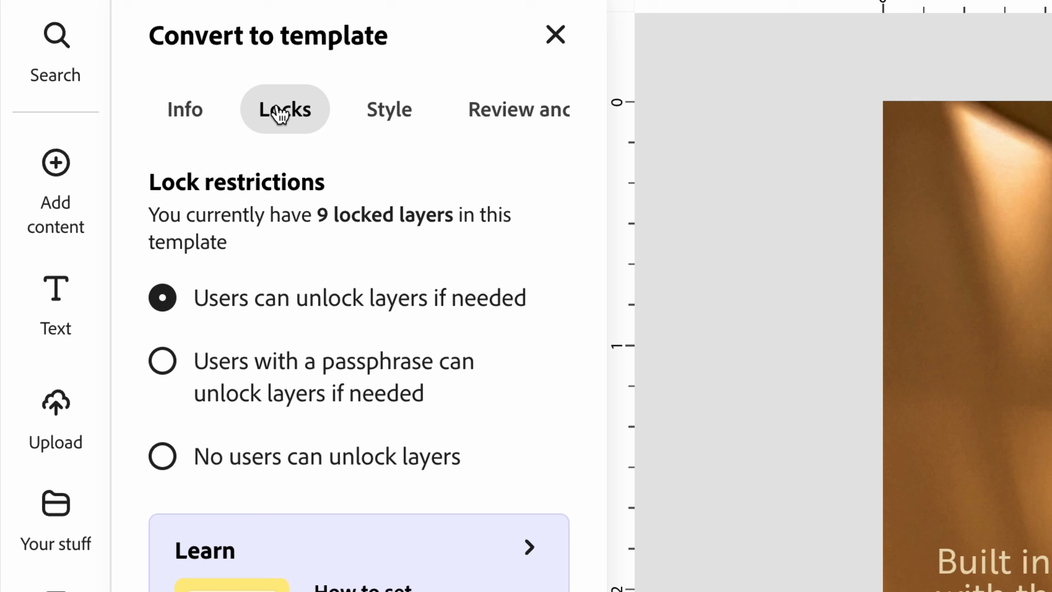
{"action": "left_click", "coordinate": [180, 379]}
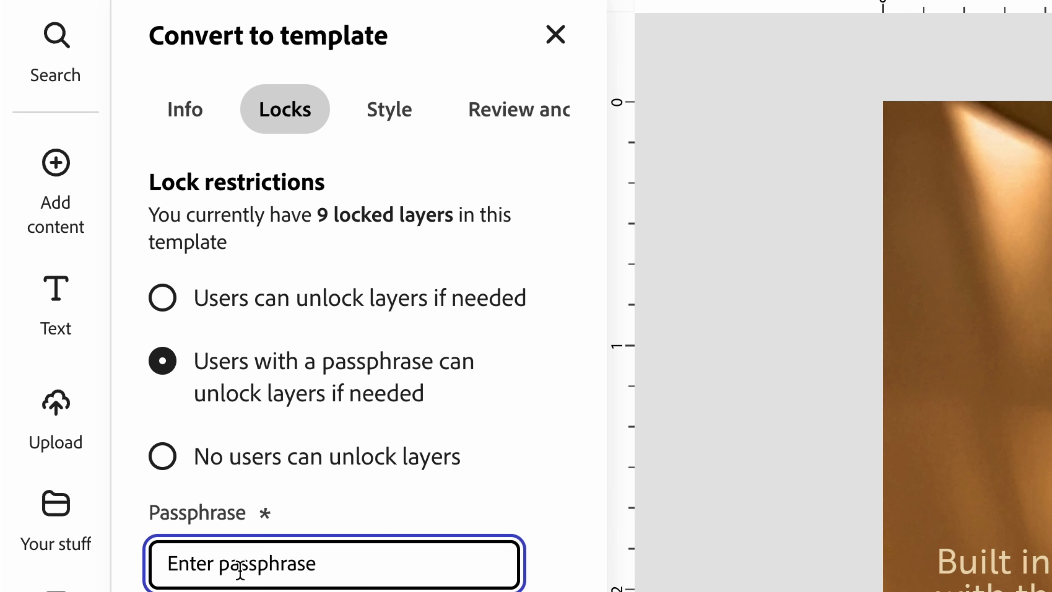
{"action": "left_click", "coordinate": [166, 299]}
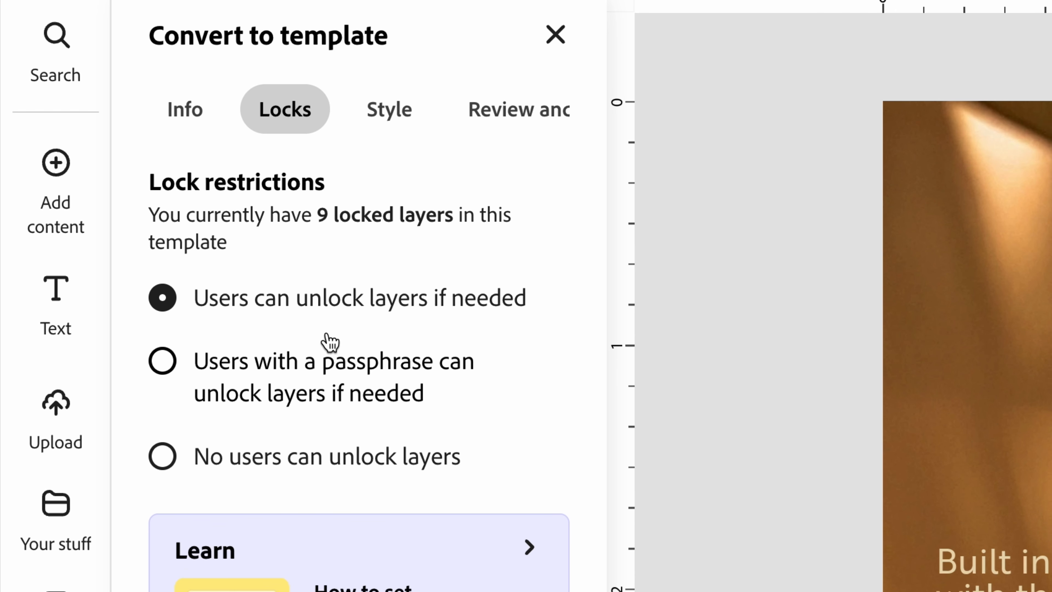
{"action": "left_click", "coordinate": [417, 118]}
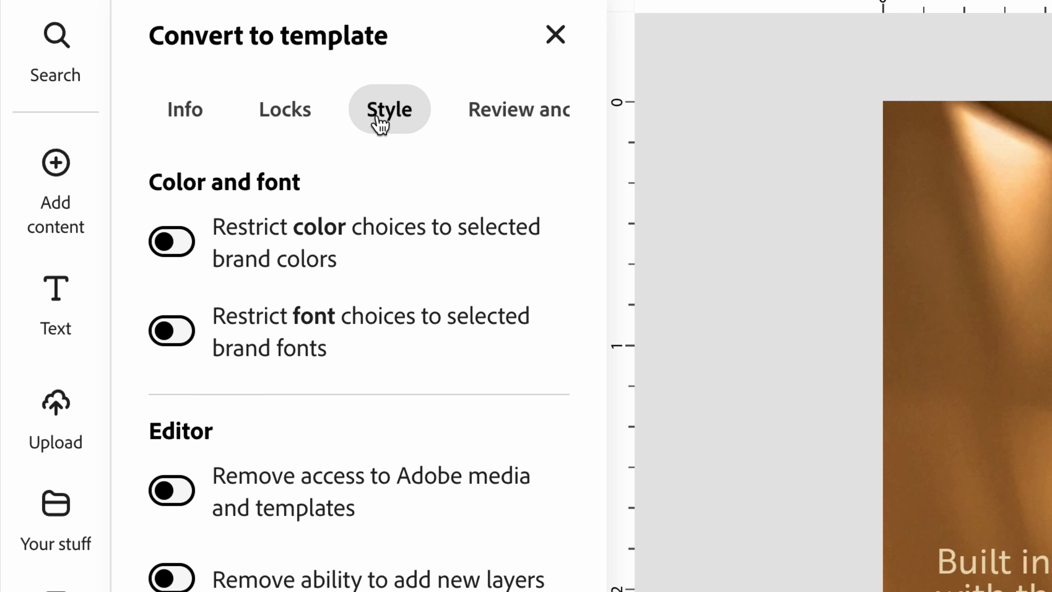
- Add the reviewer's e-mail under Review and approve and convert Sales Postcard into a template
{"action": "scroll", "coordinate": [485, 109], "scroll_direction": "right", "scroll_amount": 2}
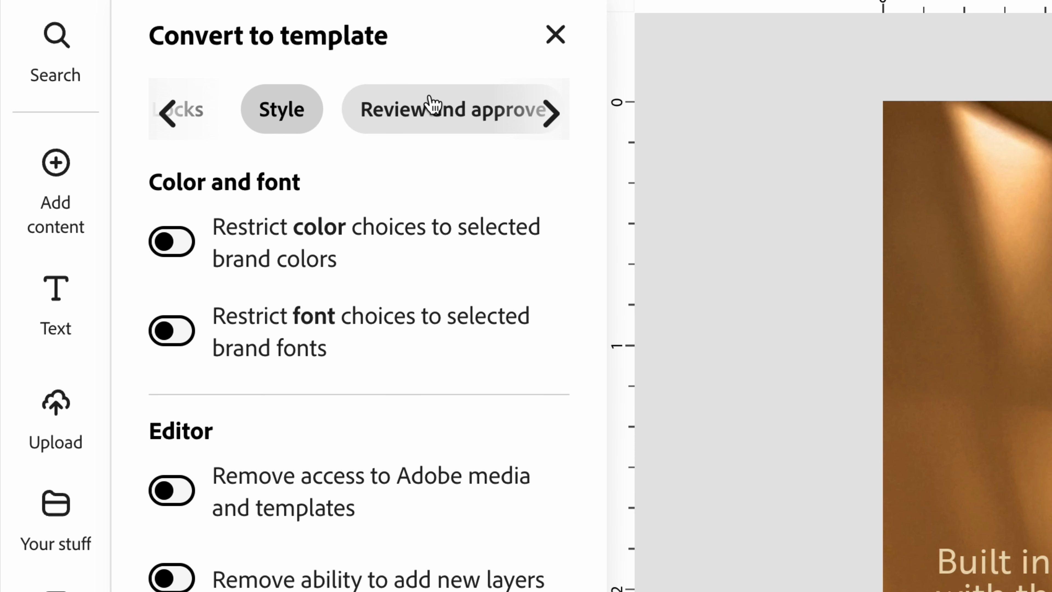
{"action": "left_click", "coordinate": [427, 120]}
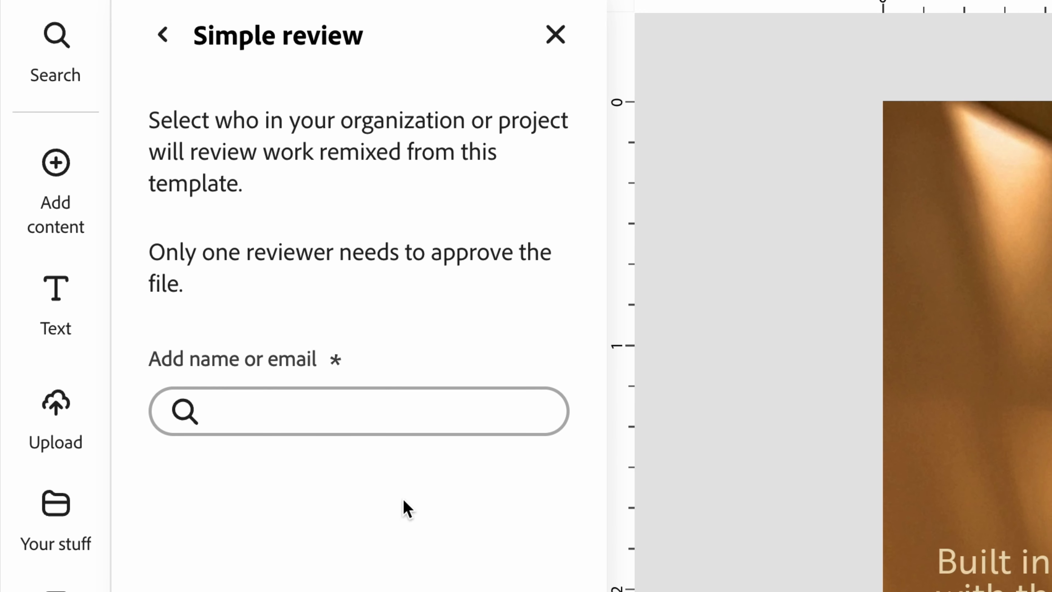
{"action": "left_click", "coordinate": [437, 409]}
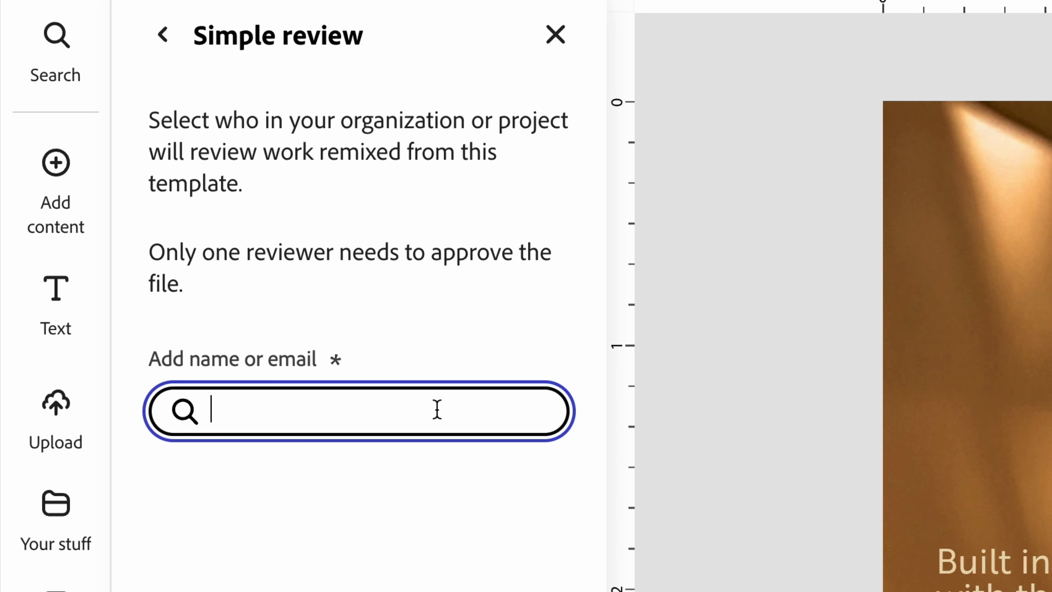
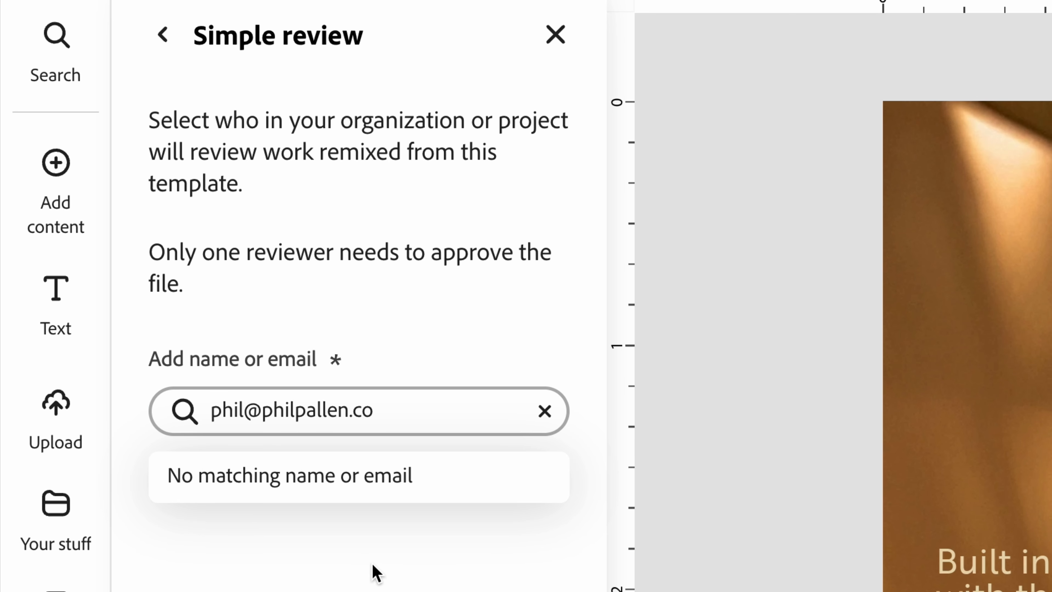
{"action": "left_click", "coordinate": [482, 415]}
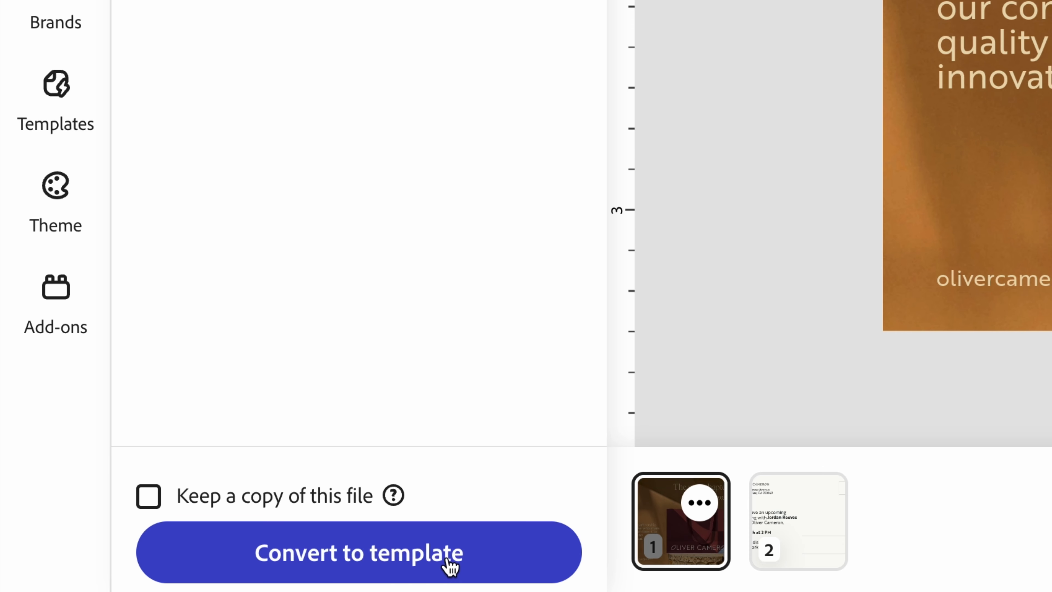
{"action": "left_click", "coordinate": [449, 564]}
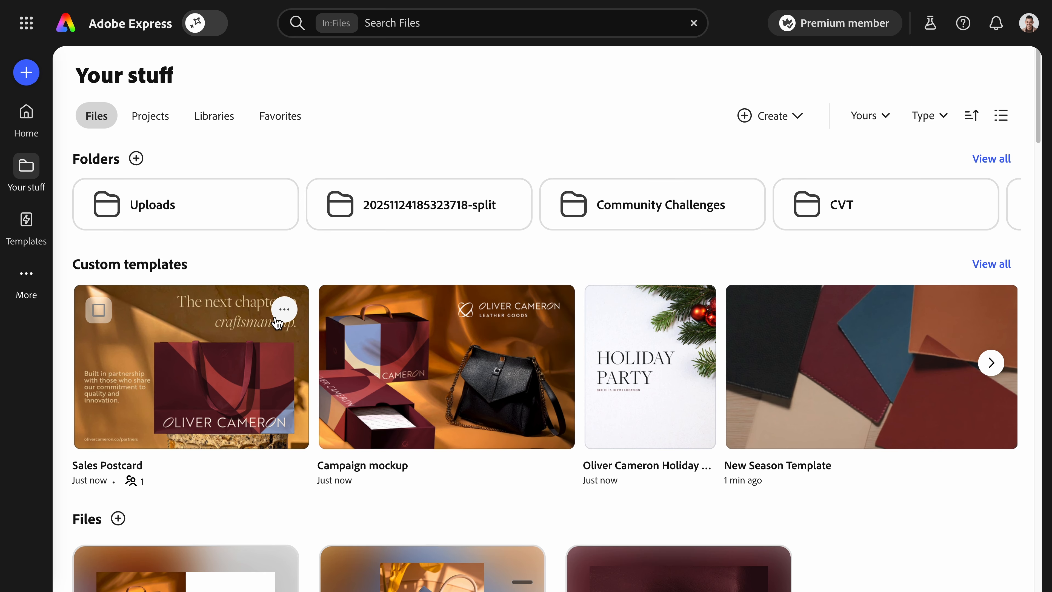
- Open the Sales Postcard custom template in the template editor via its ... menu
{"action": "left_click", "coordinate": [284, 309]}
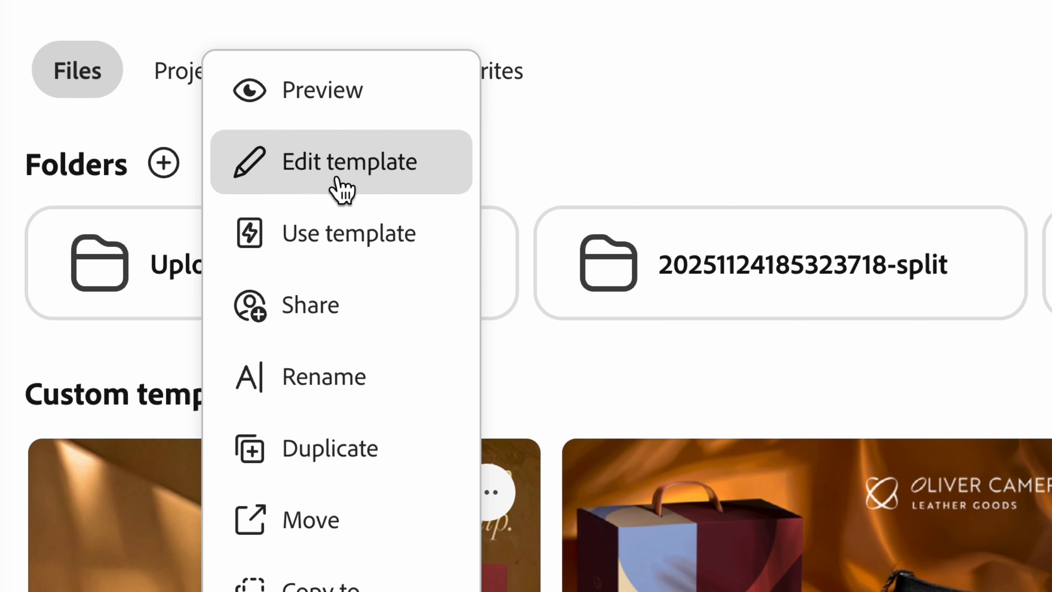
{"action": "left_click", "coordinate": [365, 173]}
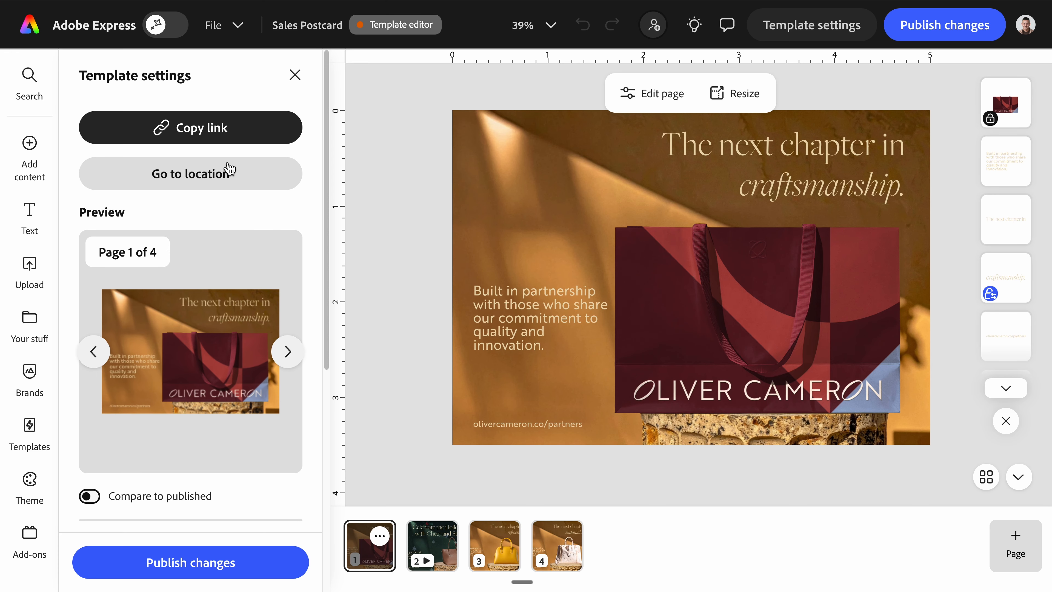
- Widen the Built in partnership text block to four lines and publish the template changes
{"action": "left_click", "coordinate": [555, 329]}
{"action": "left_click_drag", "start_coordinate": [618, 357], "coordinate": [554, 317]}
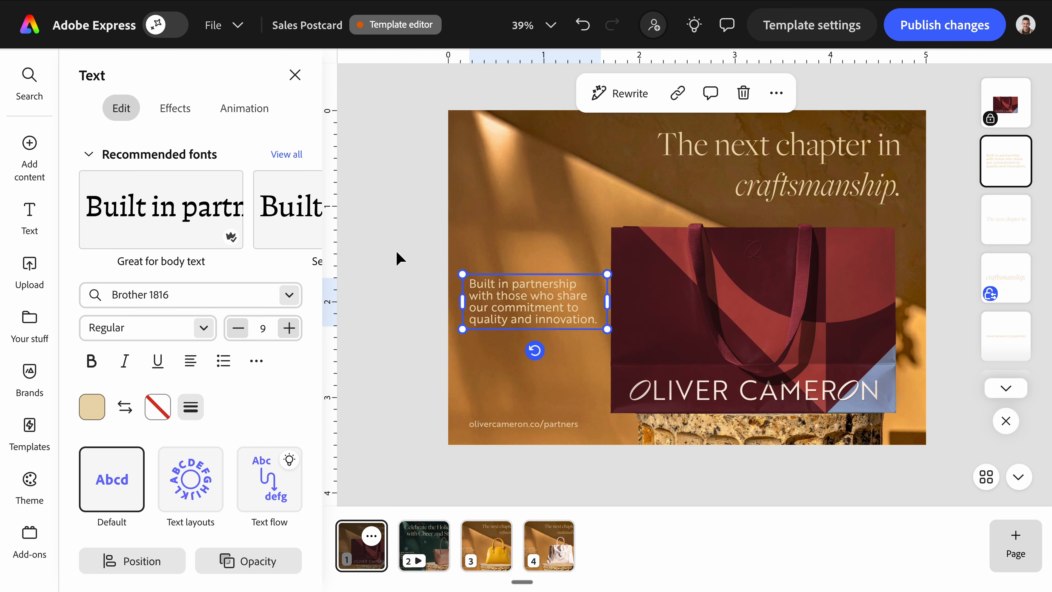
{"action": "left_click", "coordinate": [400, 259]}
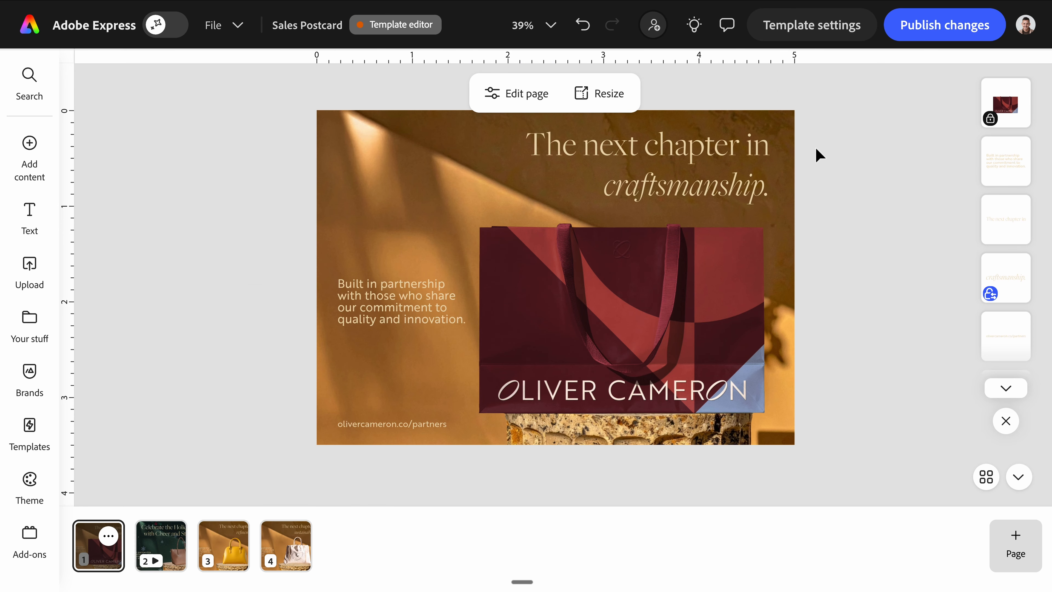
{"action": "left_click", "coordinate": [915, 42]}
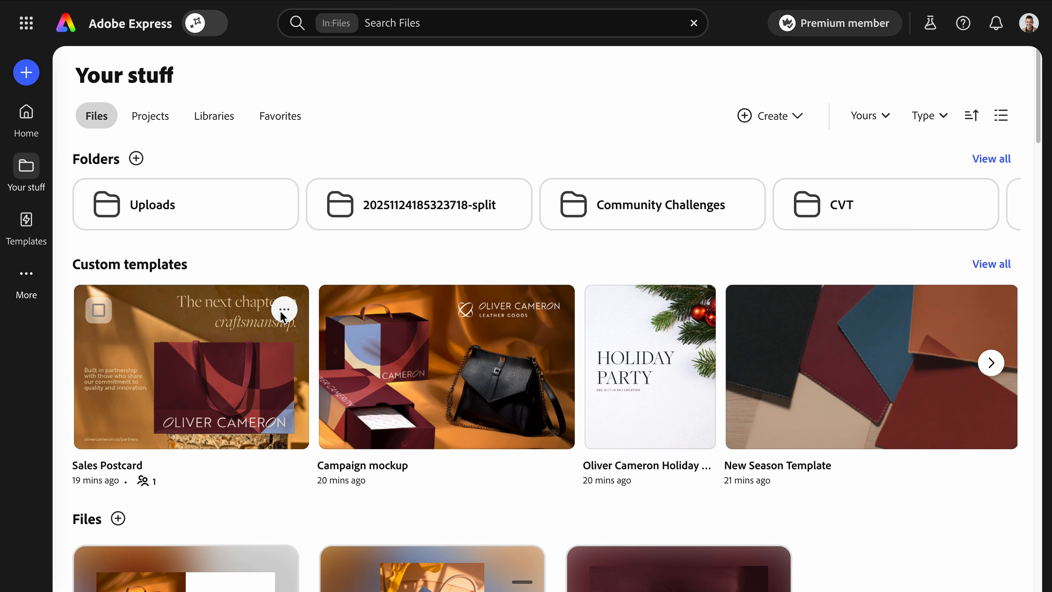
{"action": "left_click", "coordinate": [285, 316]}
{"action": "left_click", "coordinate": [217, 320]}
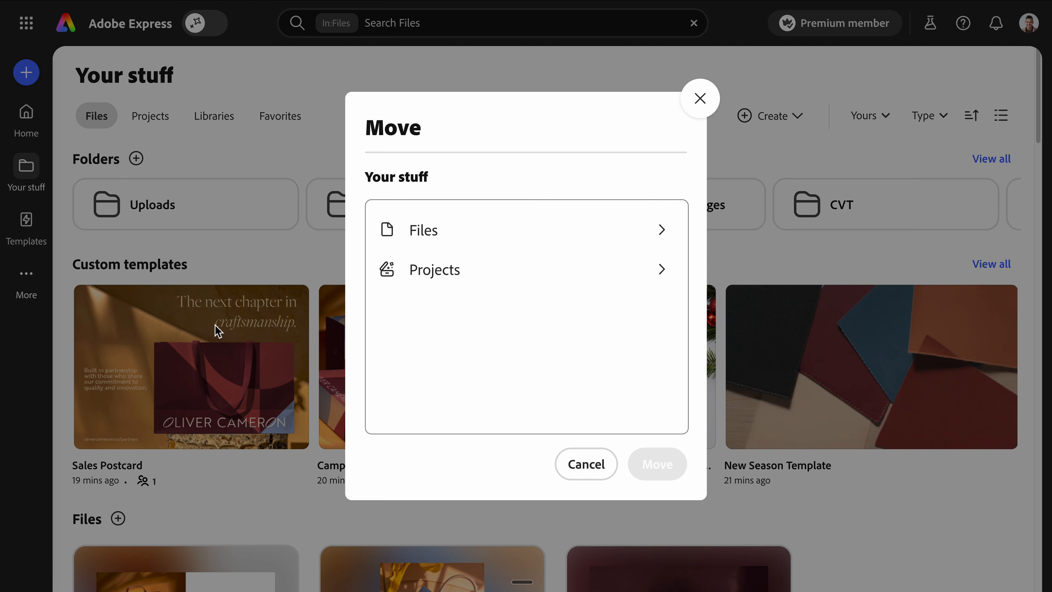
{"action": "left_click", "coordinate": [513, 280]}
{"action": "left_click", "coordinate": [495, 316]}
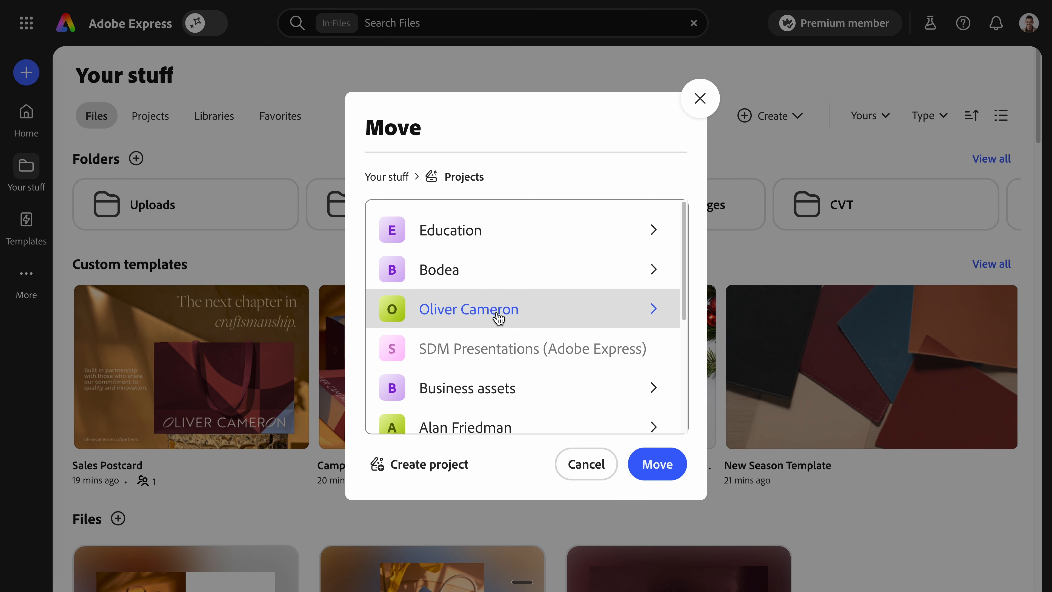
{"action": "left_click", "coordinate": [651, 473]}
{"action": "left_click", "coordinate": [642, 553]}
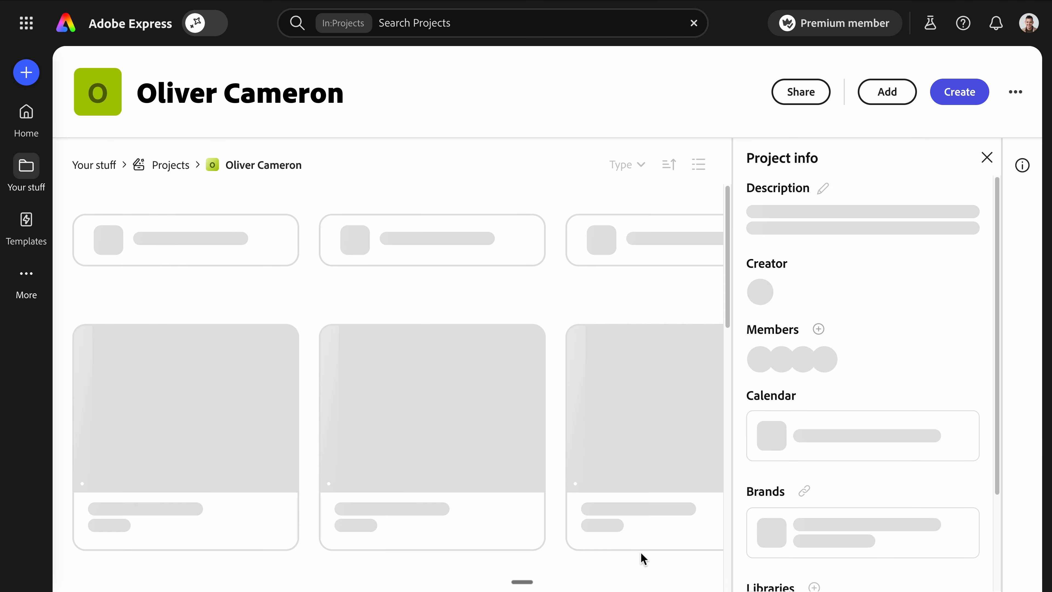
{"action": "scroll", "coordinate": [839, 406], "scroll_direction": "down", "scroll_amount": 3}
{"action": "scroll", "coordinate": [825, 438], "scroll_direction": "up", "scroll_amount": 3}
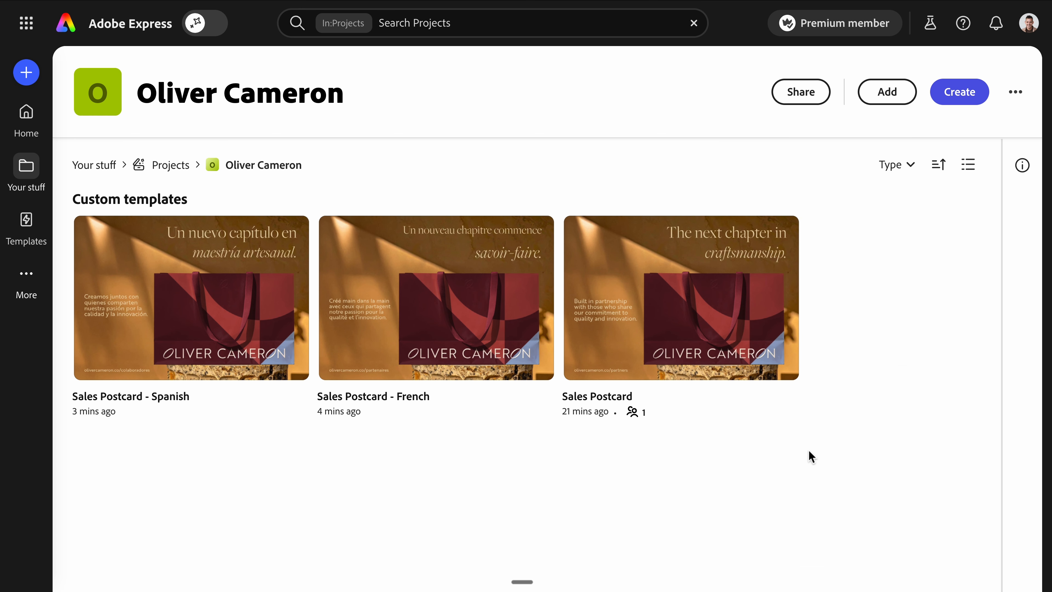
{"action": "left_click", "coordinate": [804, 94]}
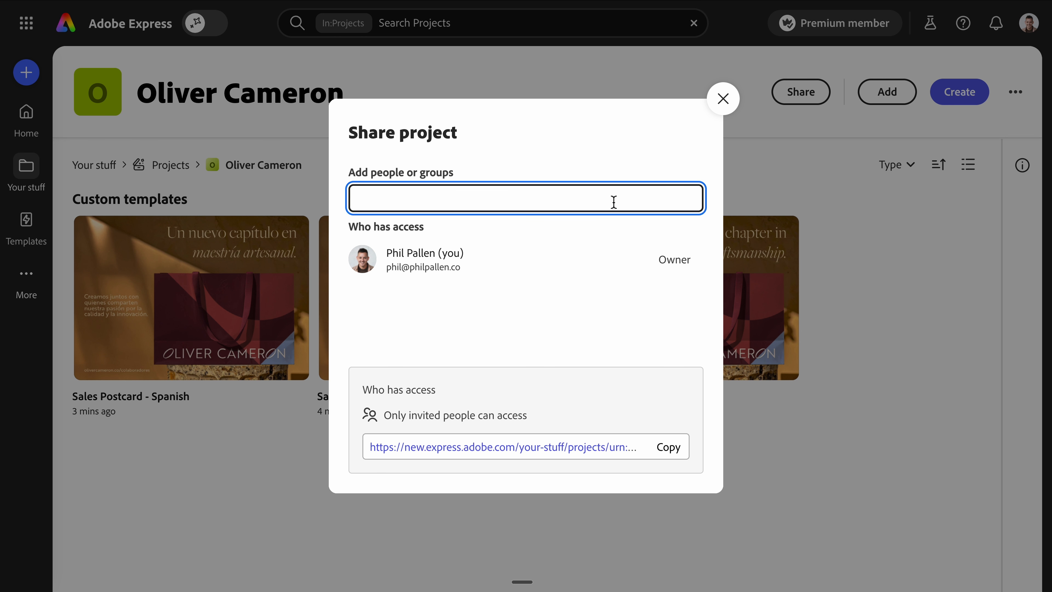
{"action": "left_click", "coordinate": [665, 456]}
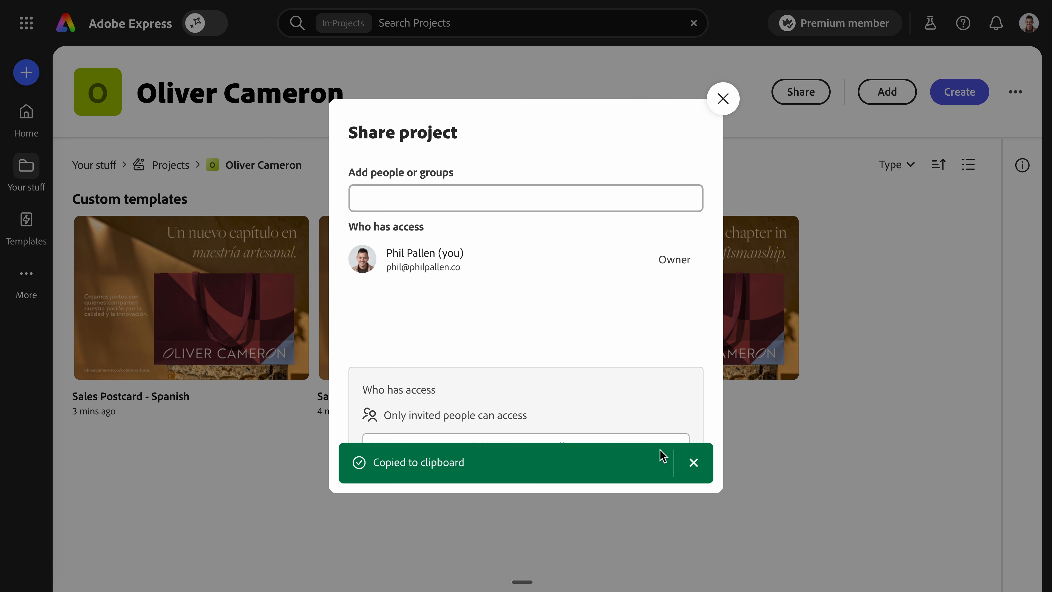
{"action": "left_click", "coordinate": [723, 99]}
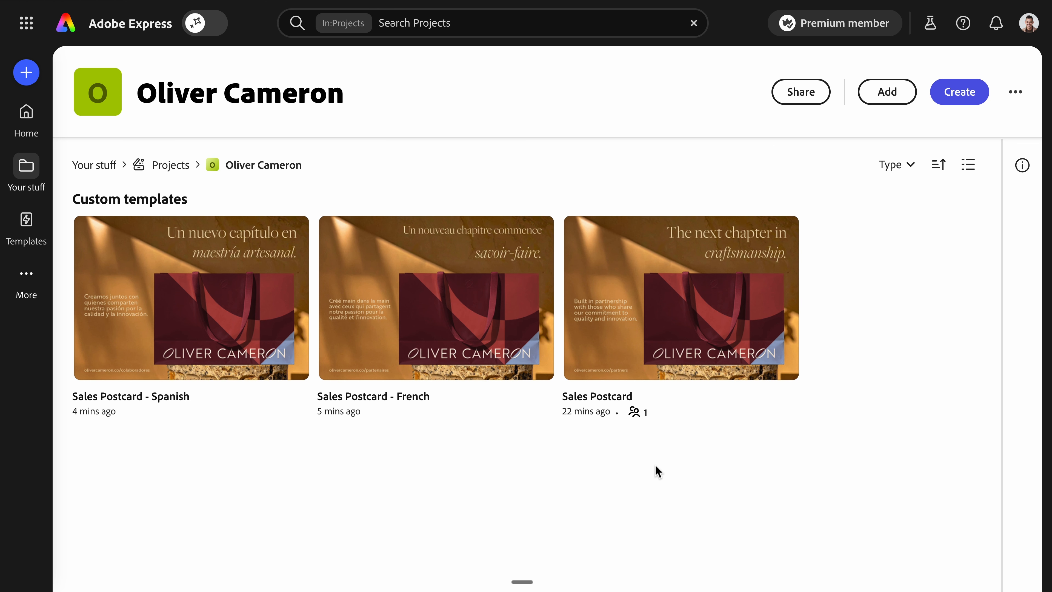